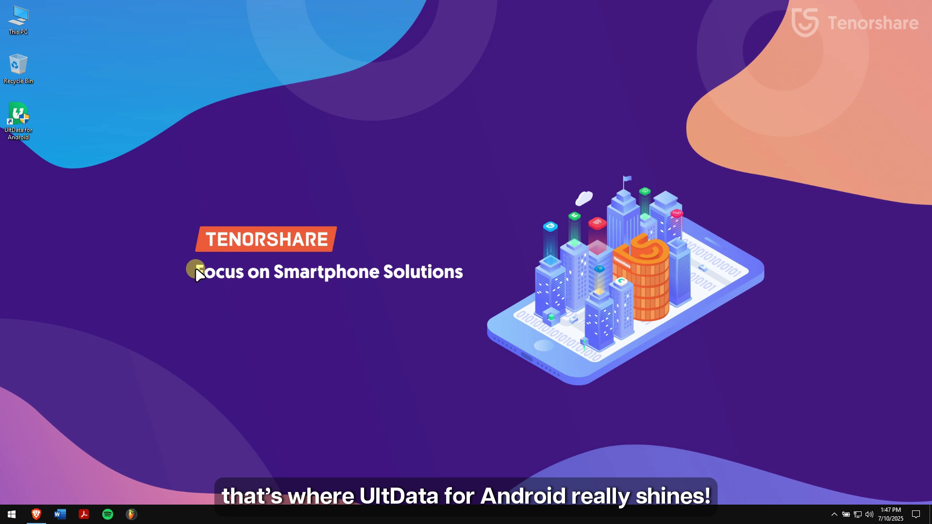
# Launch UltData for Android and start Android Data Recovery with only Photos selected.
pyautogui.click(35, 515)
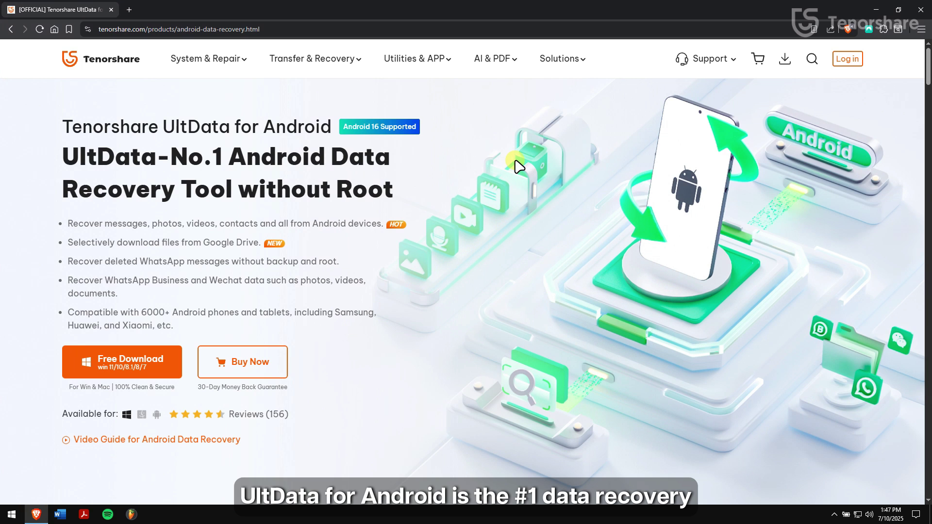
pyautogui.scroll(-1, 515, 167)
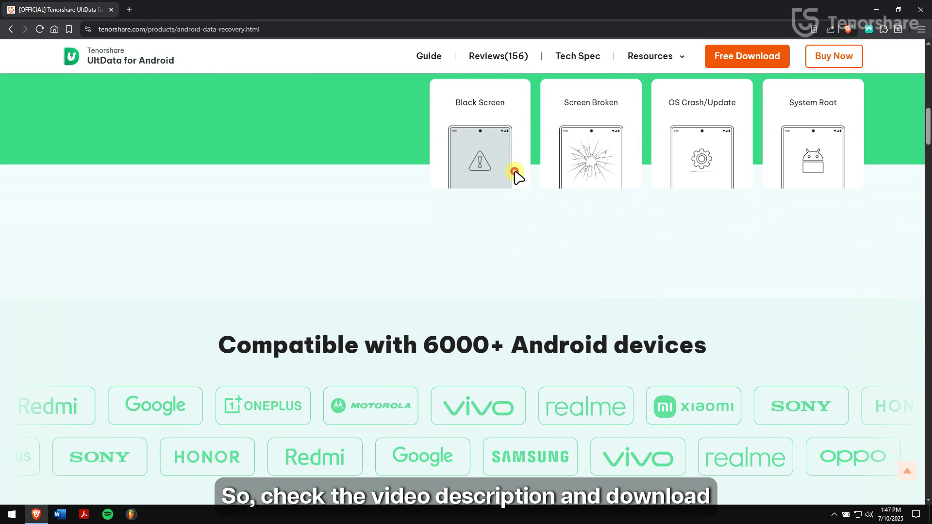
pyautogui.scroll(15, 571, 259)
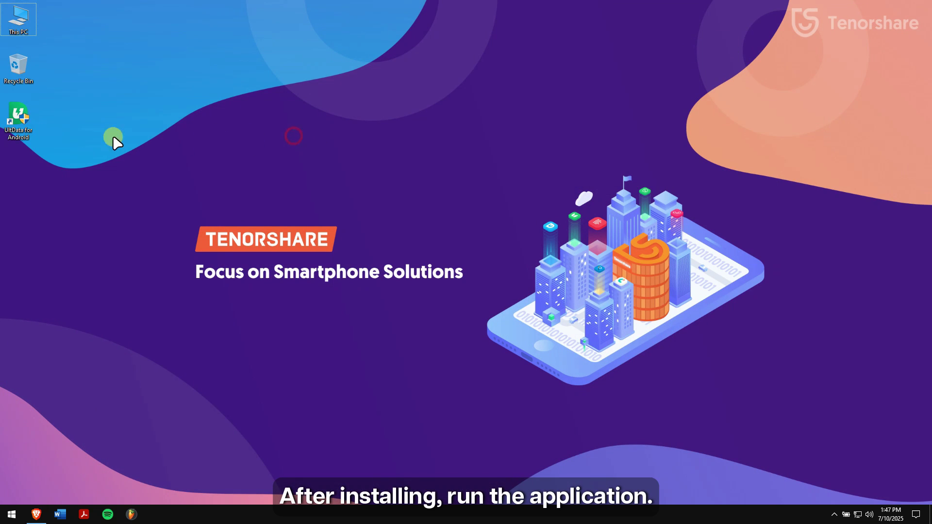
pyautogui.doubleClick(31, 117)
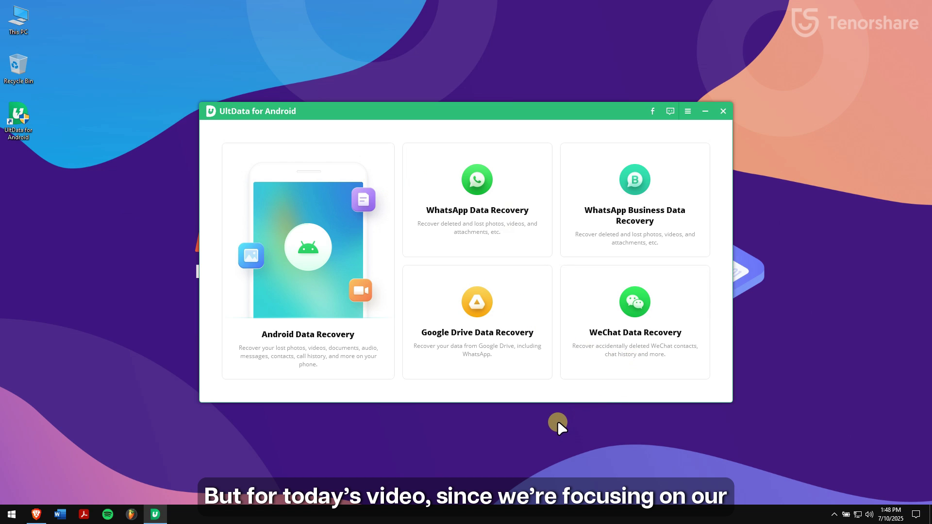
pyautogui.click(286, 309)
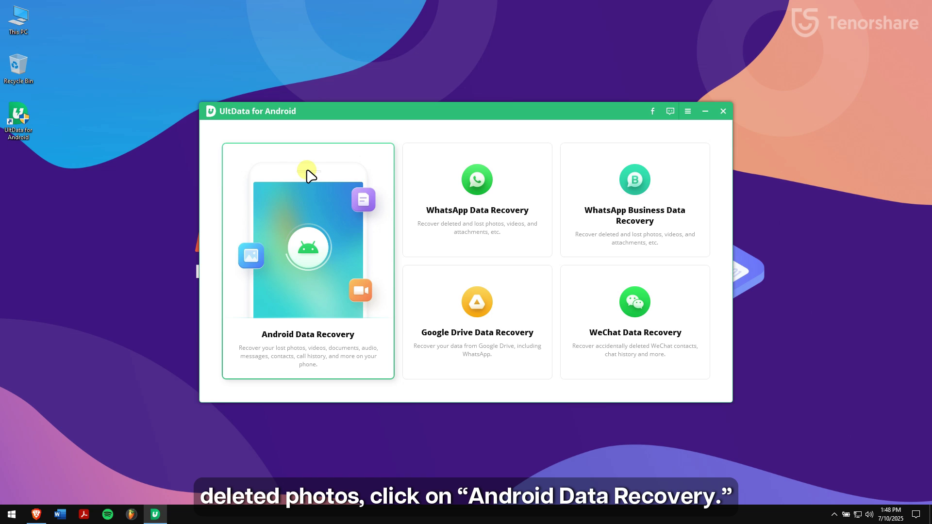
pyautogui.click(312, 206)
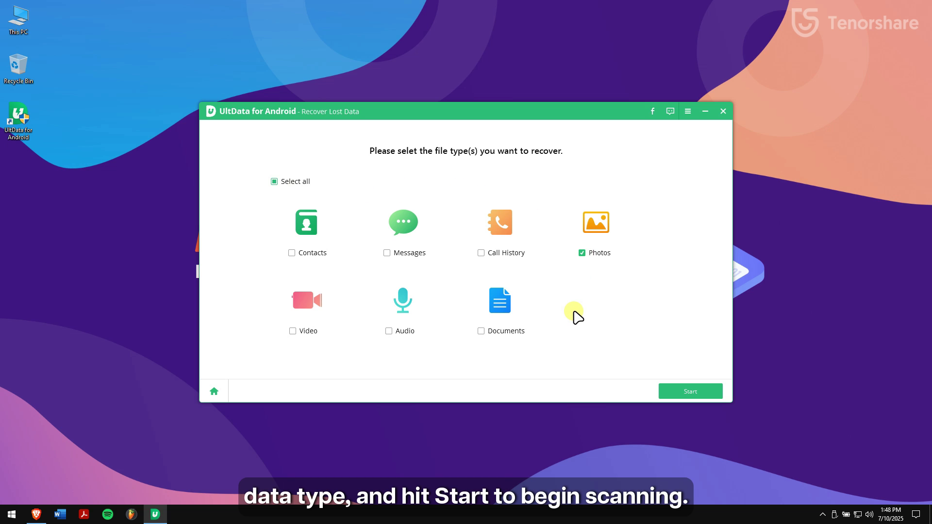
# Run the phone scan for photos until it completes with 49 recoverable photos.
pyautogui.click(699, 394)
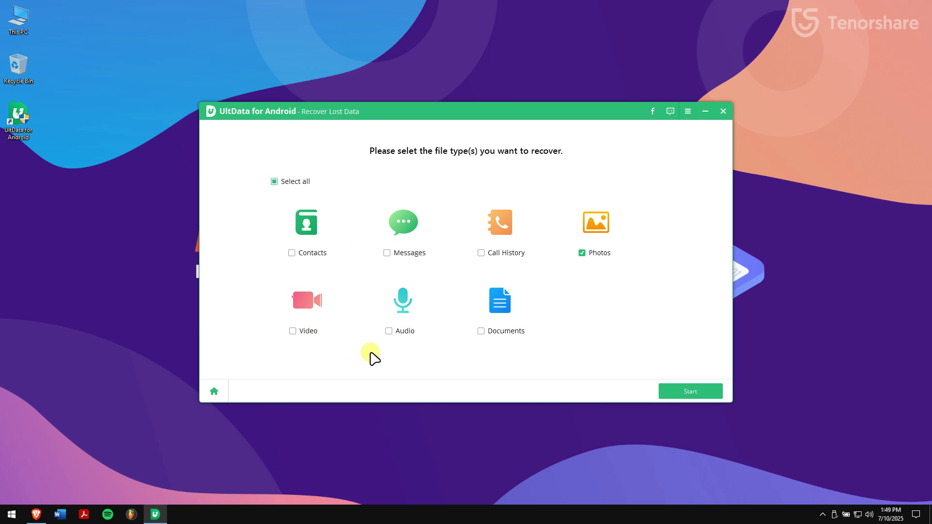
pyautogui.click(691, 392)
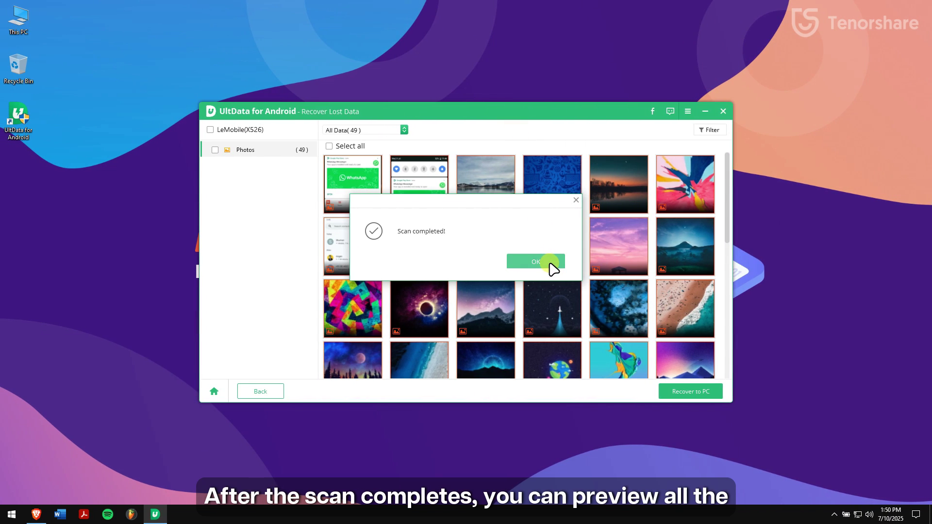
# Dismiss the scan-complete notice and tick photos for recovery, including the beach photo.
pyautogui.click(535, 262)
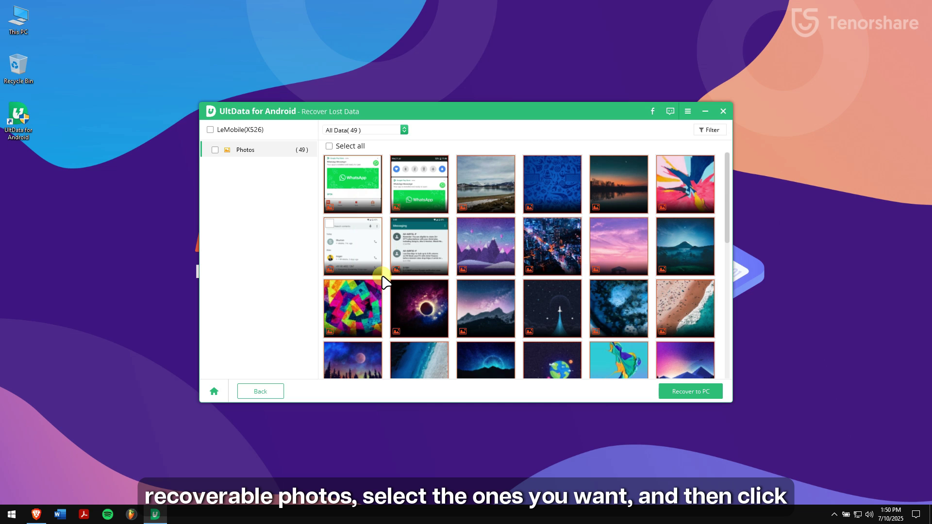
pyautogui.scroll(-3, 384, 281)
pyautogui.scroll(3, 437, 276)
pyautogui.click(662, 224)
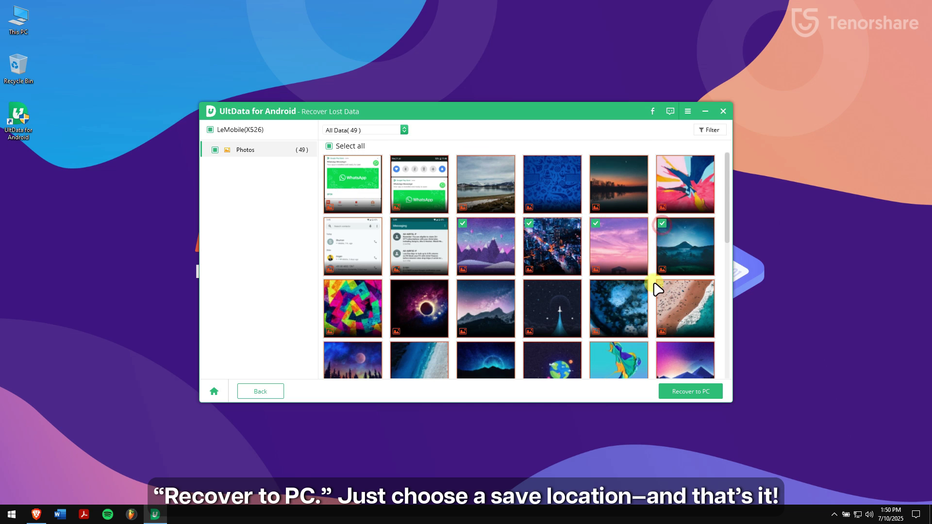
pyautogui.click(663, 286)
# Recover the ticked photos to the Desktop, skipping the enhancement offer.
pyautogui.click(691, 393)
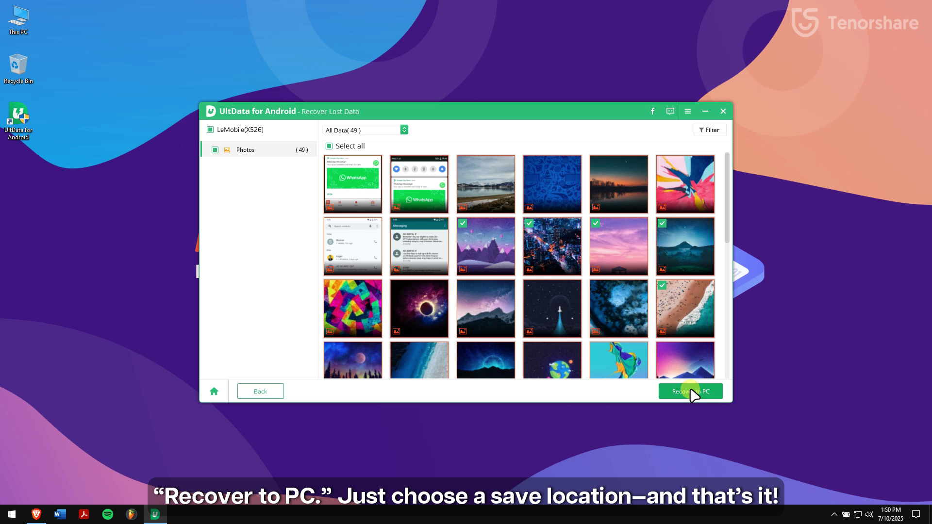
pyautogui.click(467, 341)
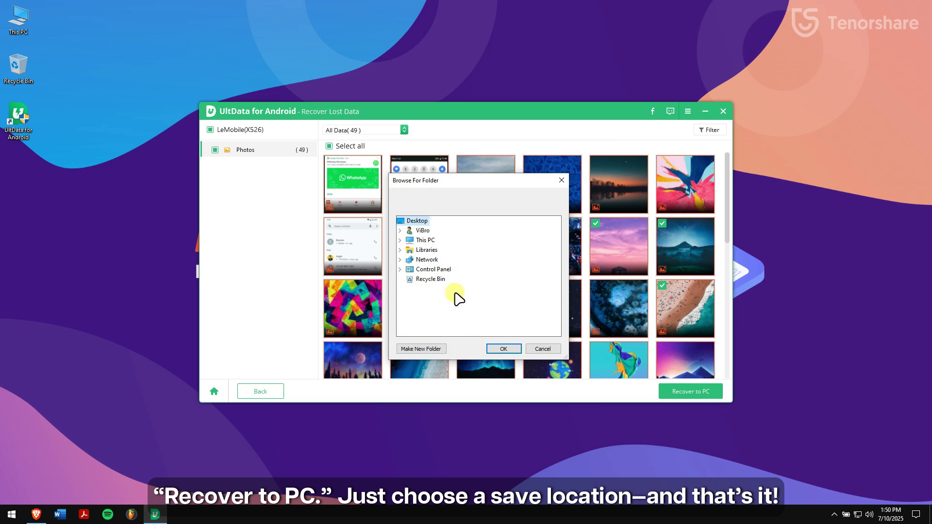
pyautogui.click(410, 230)
pyautogui.click(436, 249)
pyautogui.click(503, 349)
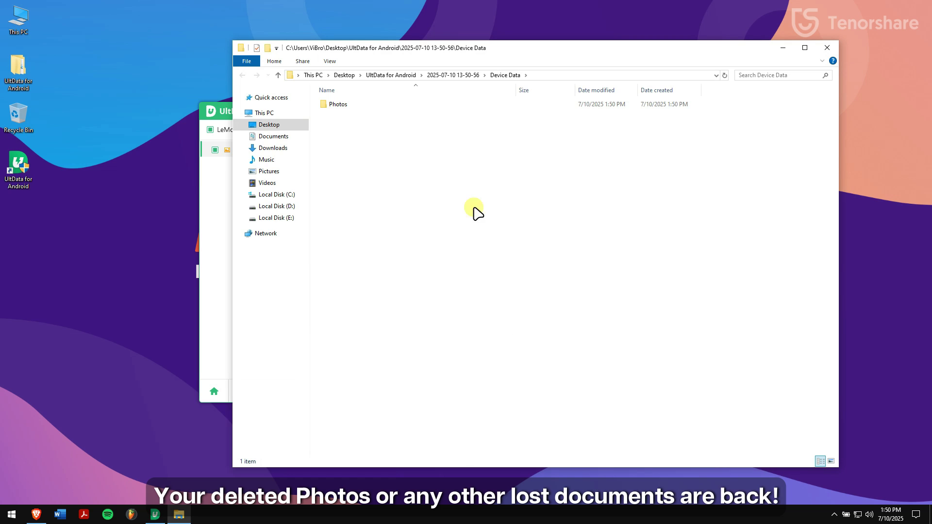
# Open the Photos folder, view the first image in IrfanView, then select all five images.
pyautogui.doubleClick(357, 105)
pyautogui.hotkey('ctrl', 'a')
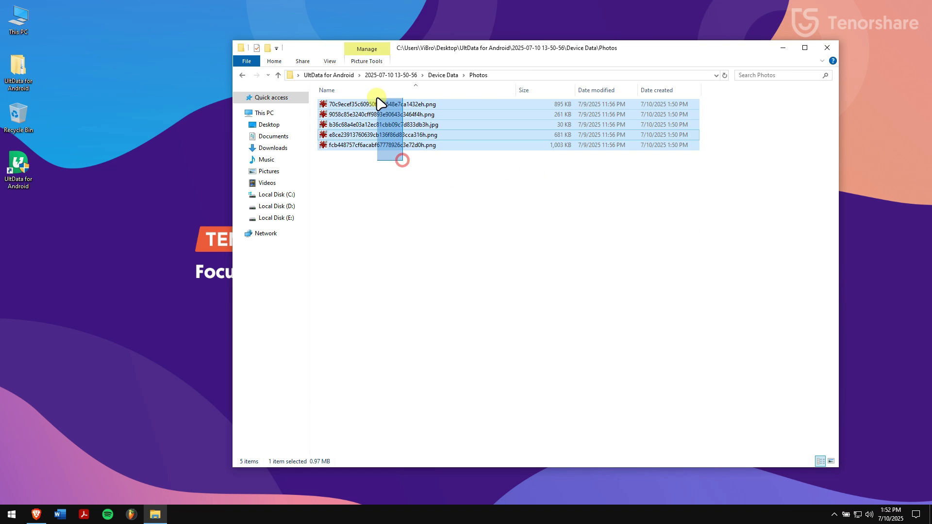
pyautogui.click(378, 105)
pyautogui.doubleClick(378, 104)
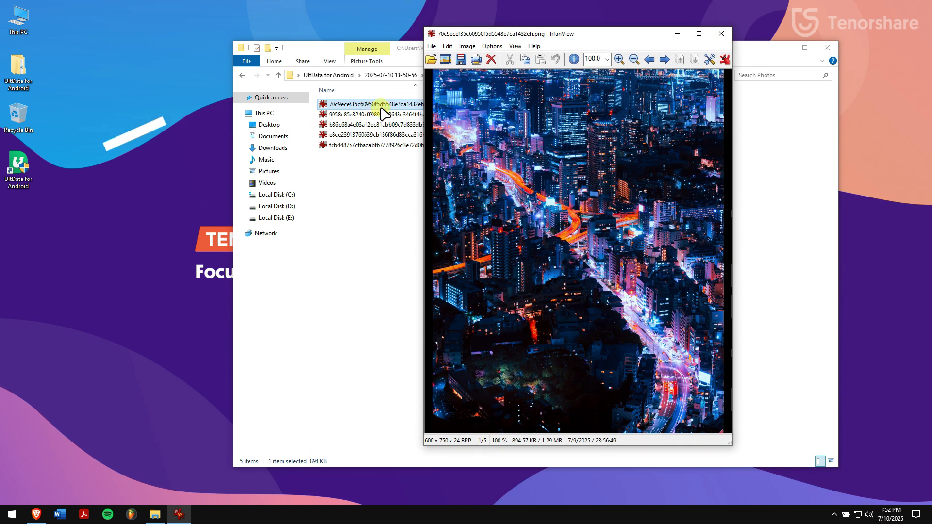
pyautogui.scroll(-1, 466, 153)
pyautogui.scroll(-1, 470, 157)
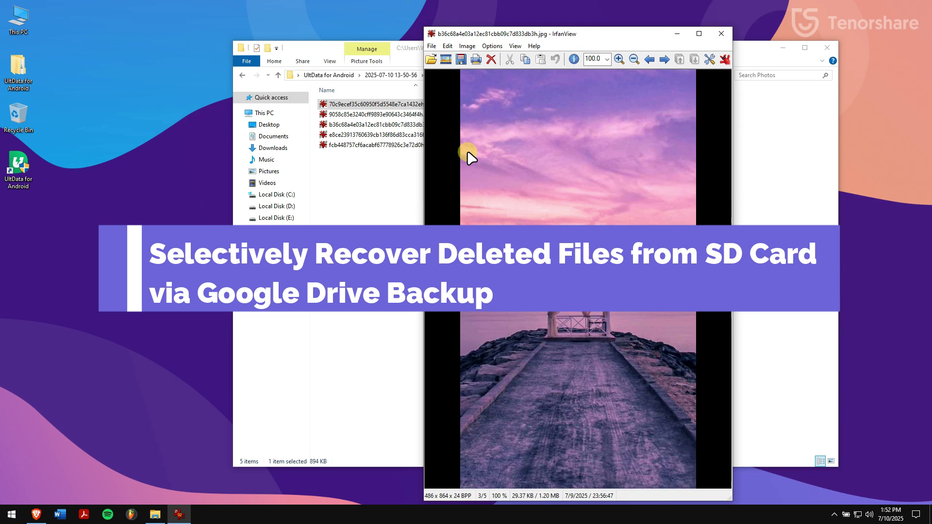
pyautogui.scroll(-1, 470, 157)
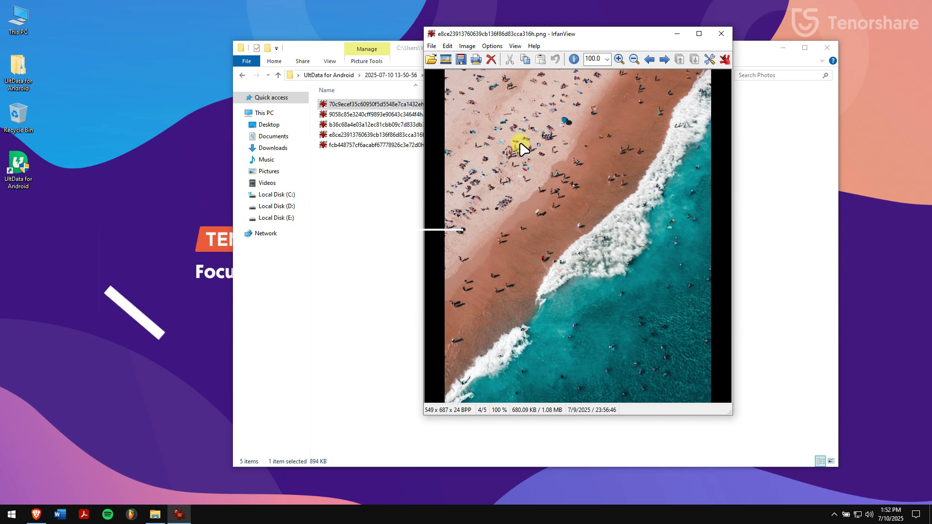
pyautogui.click(717, 39)
pyautogui.moveTo(624, 154)
pyautogui.mouseDown()
pyautogui.moveTo(479, 109)
pyautogui.moveTo(485, 104)
pyautogui.mouseUp()
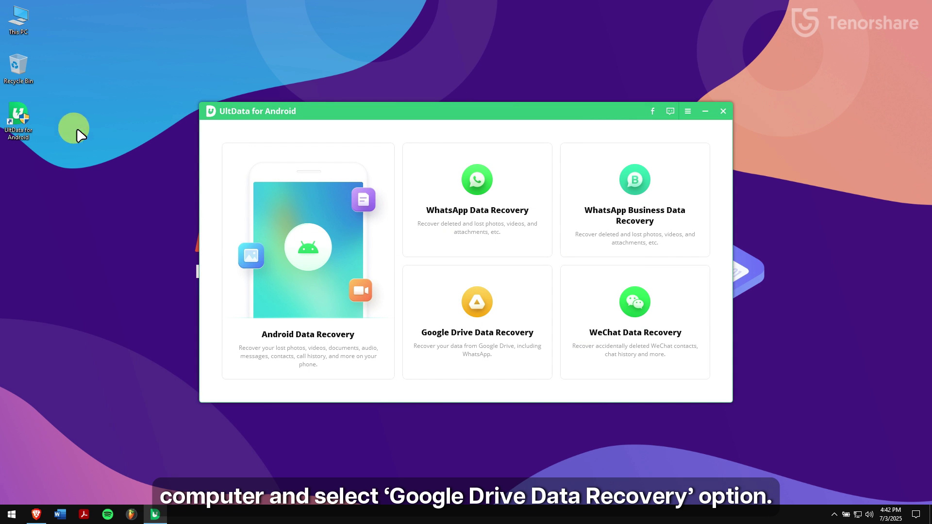
# Choose Google Drive Data Recovery and select Recover Device Data from the backup.
pyautogui.click(435, 303)
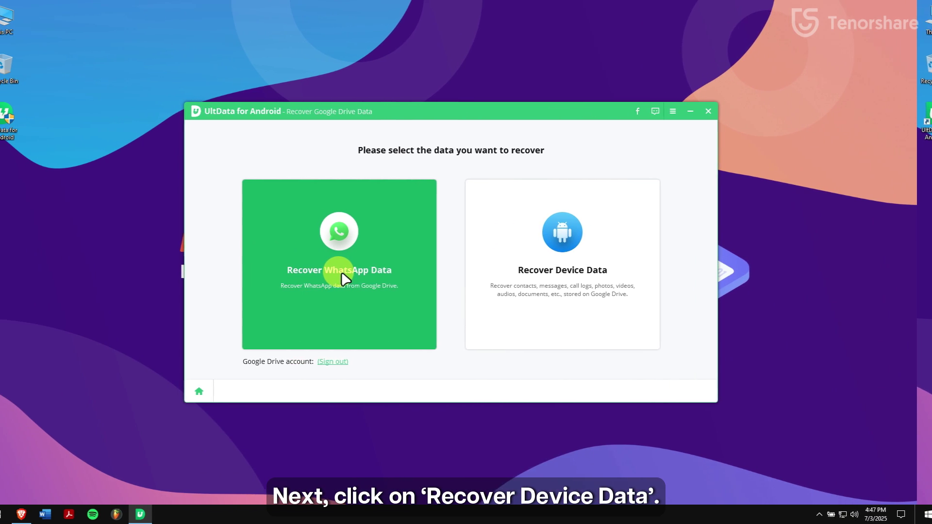
pyautogui.click(539, 320)
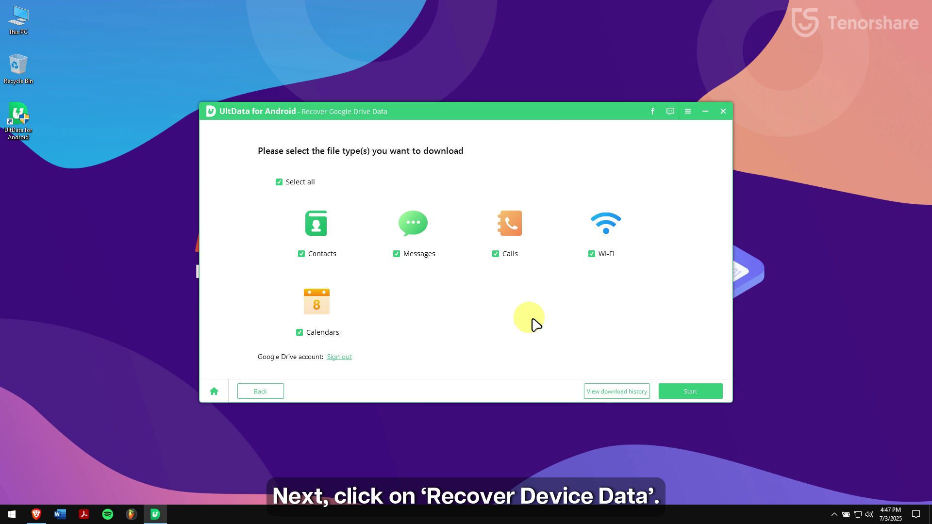